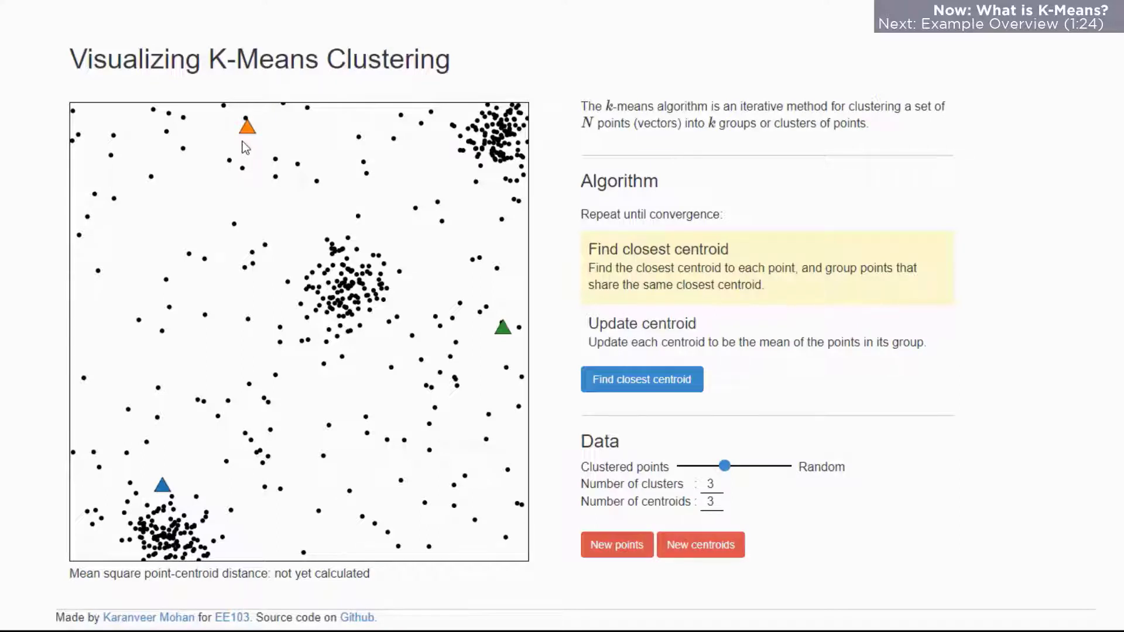
- Run the K-means visualization for two full rounds of closest-centroid assignment and centroid update, and start a third assignment
left_click(605, 384)
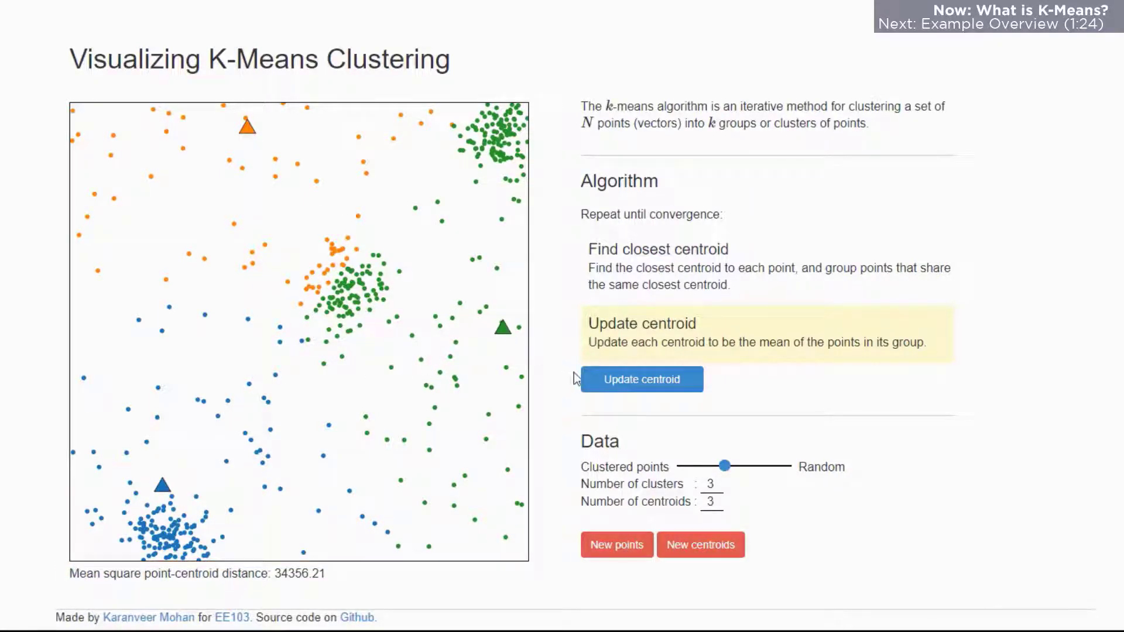
left_click(605, 383)
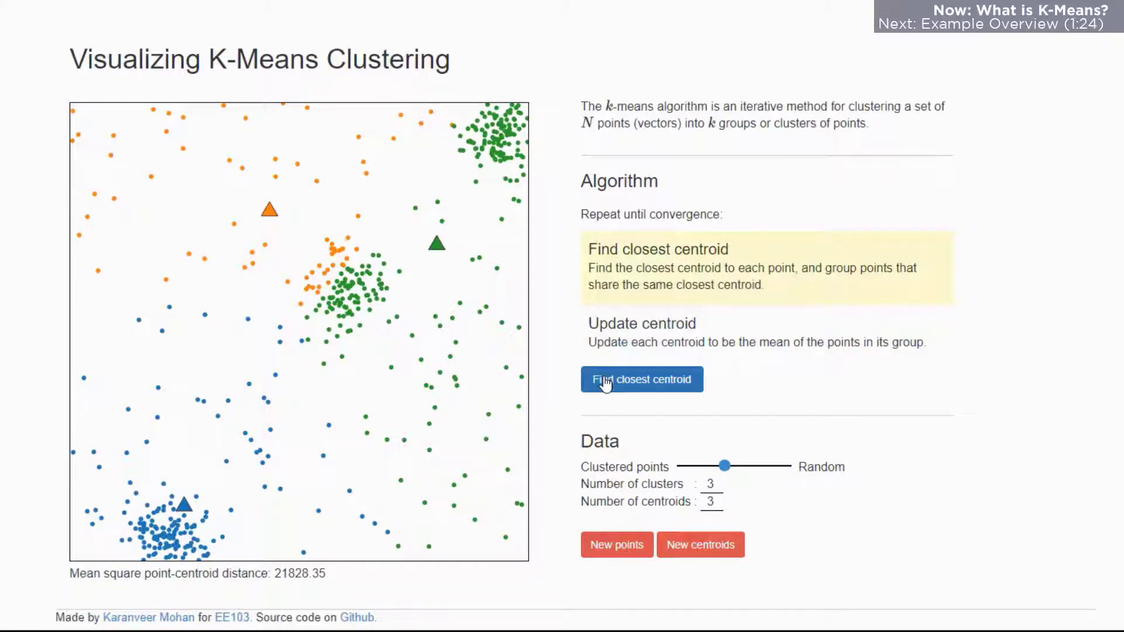
left_click(632, 381)
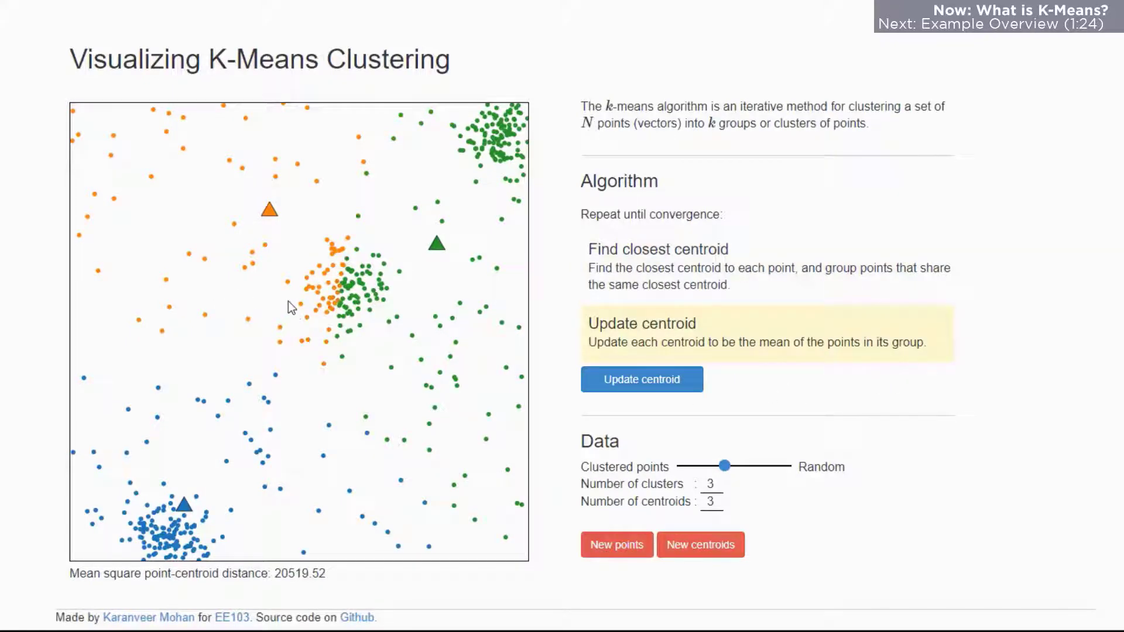
left_click(596, 379)
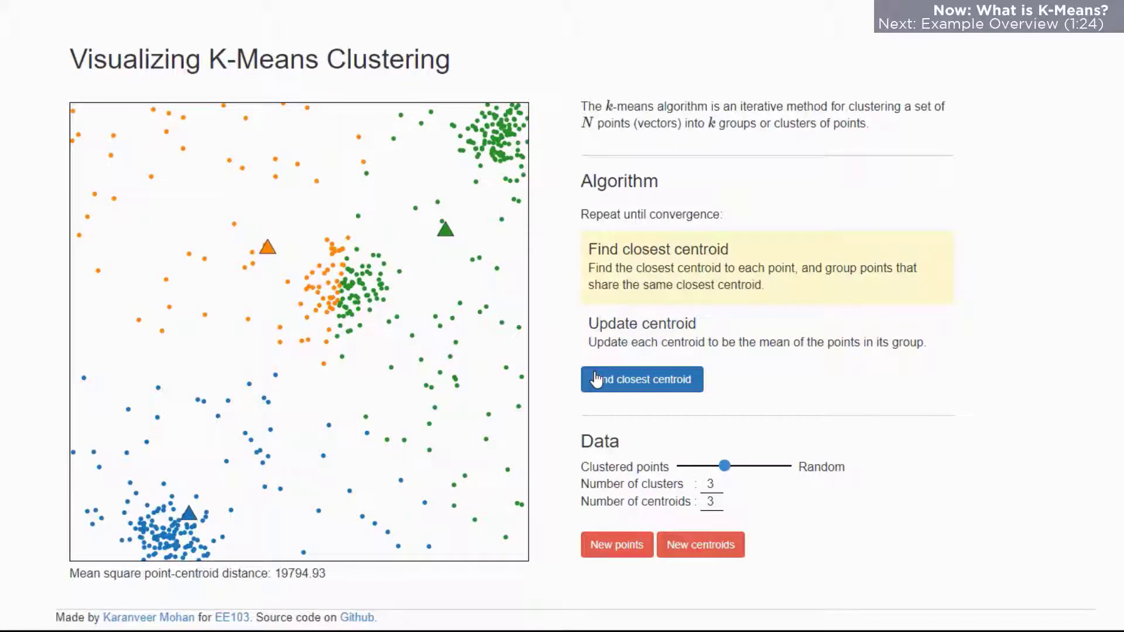
left_click(596, 379)
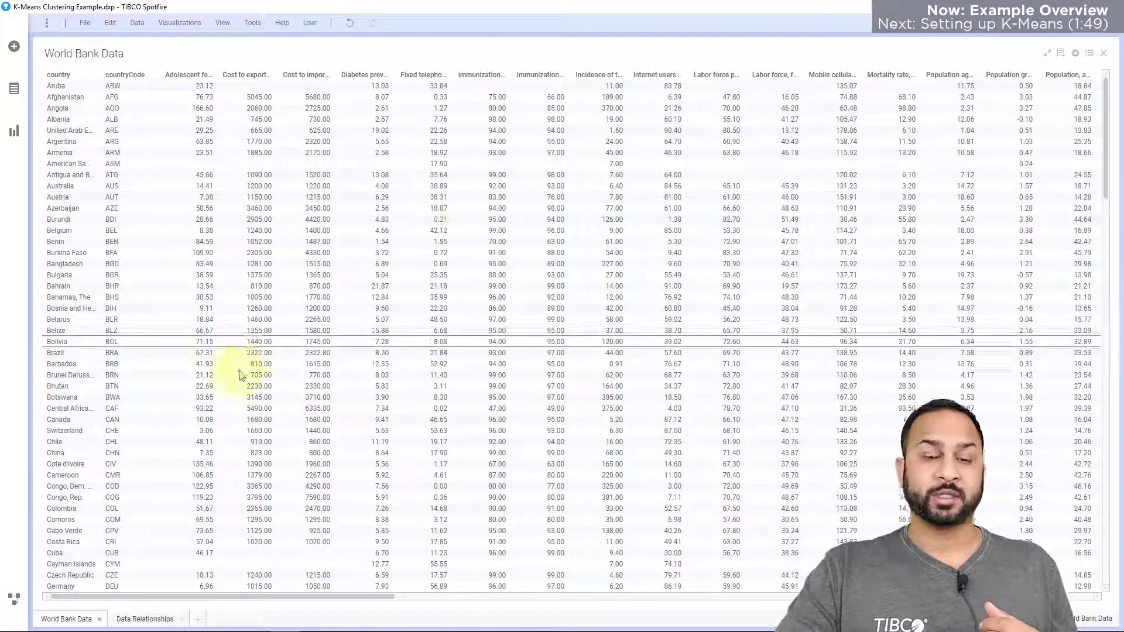
- In TIBCO Spotfire, open the Data Relationships page, mark groups of countries in the details scatter plot, and clear the marking
left_click(145, 619)
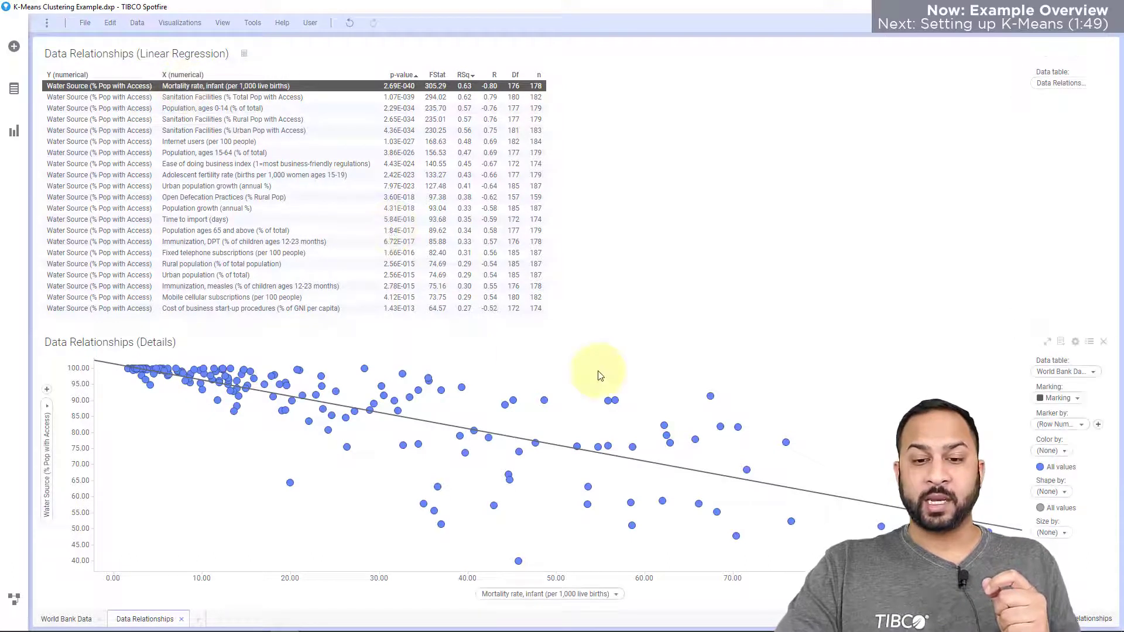
left_click(611, 401)
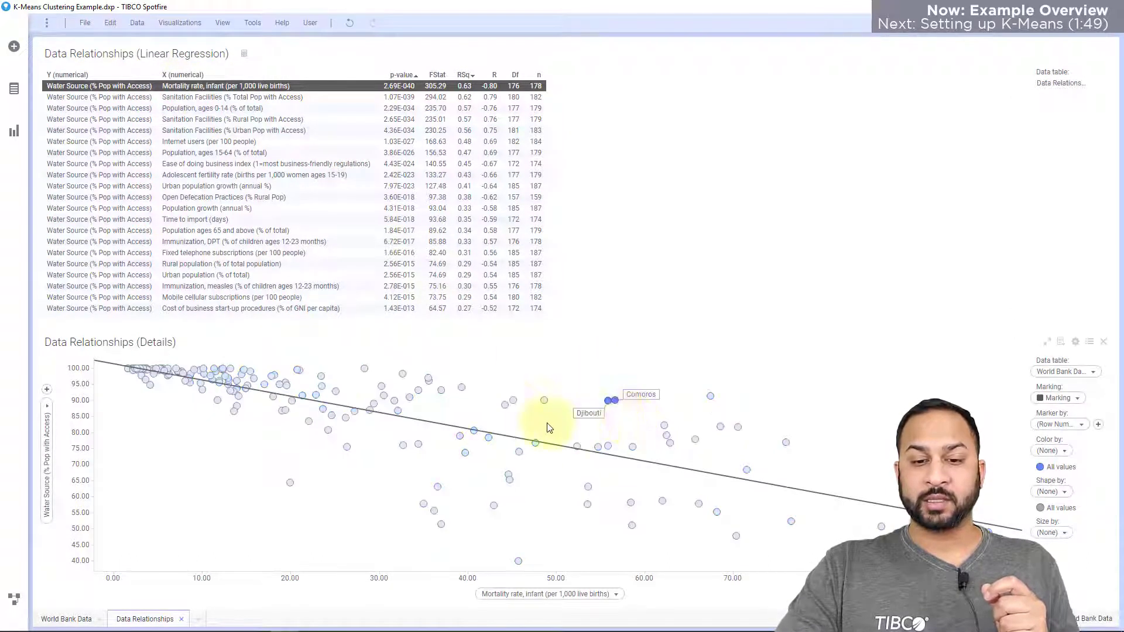
left_click_drag(465, 376, 405, 406)
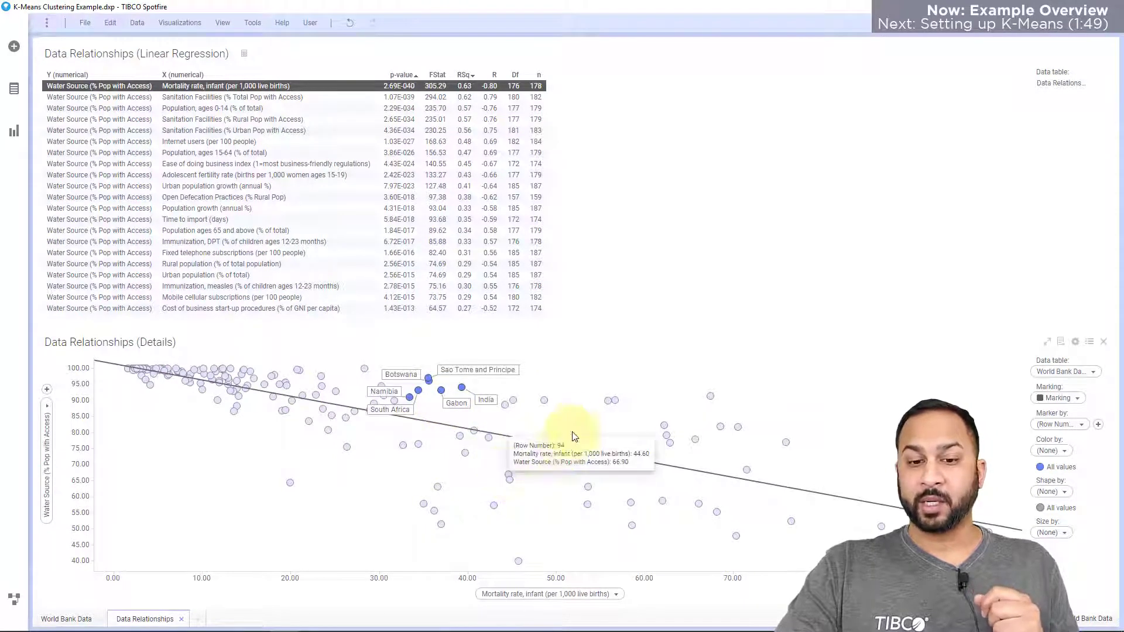
left_click(559, 383)
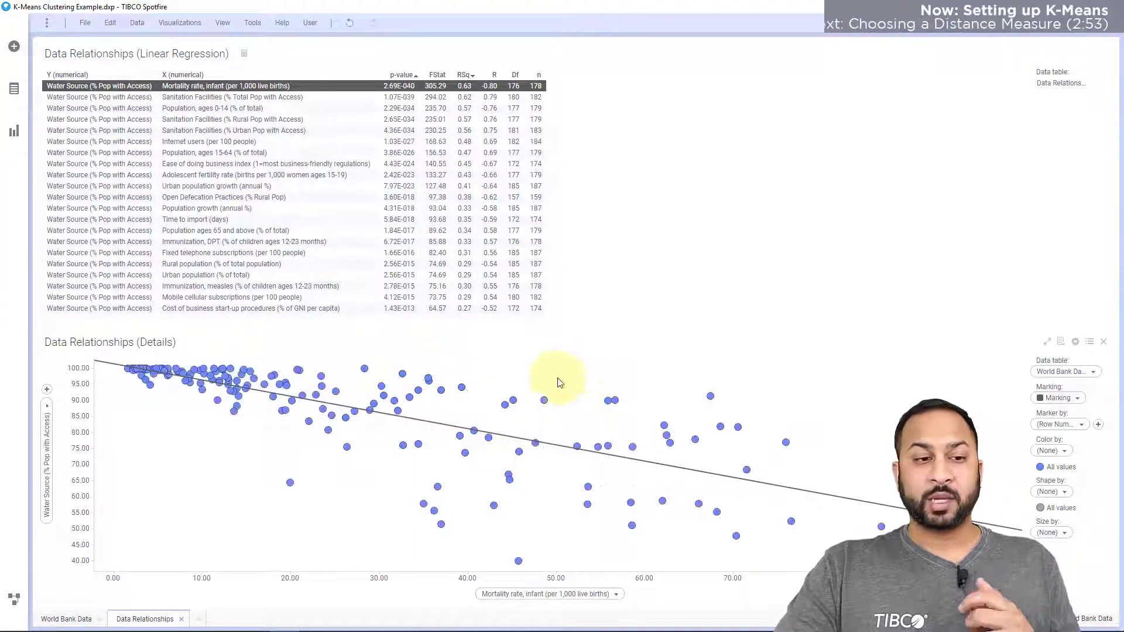
- Add a line chart with Water Source, Sanitation Facilities (% Total Pop with Access), infant mortality rate, Population ages 0-14 and Internet users on the Y-axis
left_click(14, 130)
left_click(683, 401)
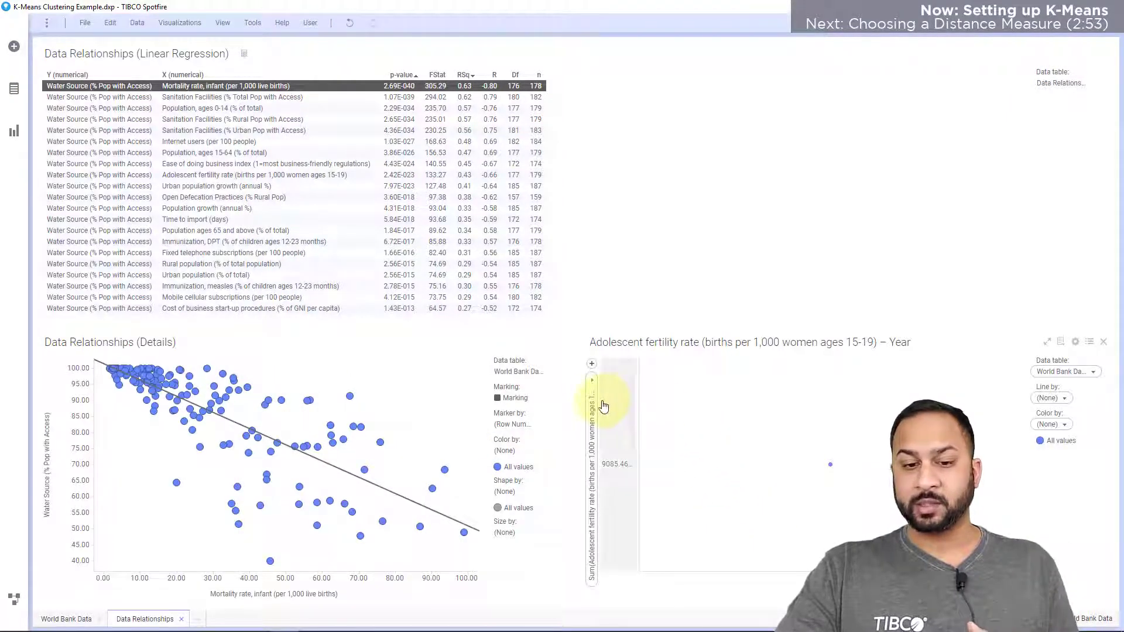
right_click(592, 396)
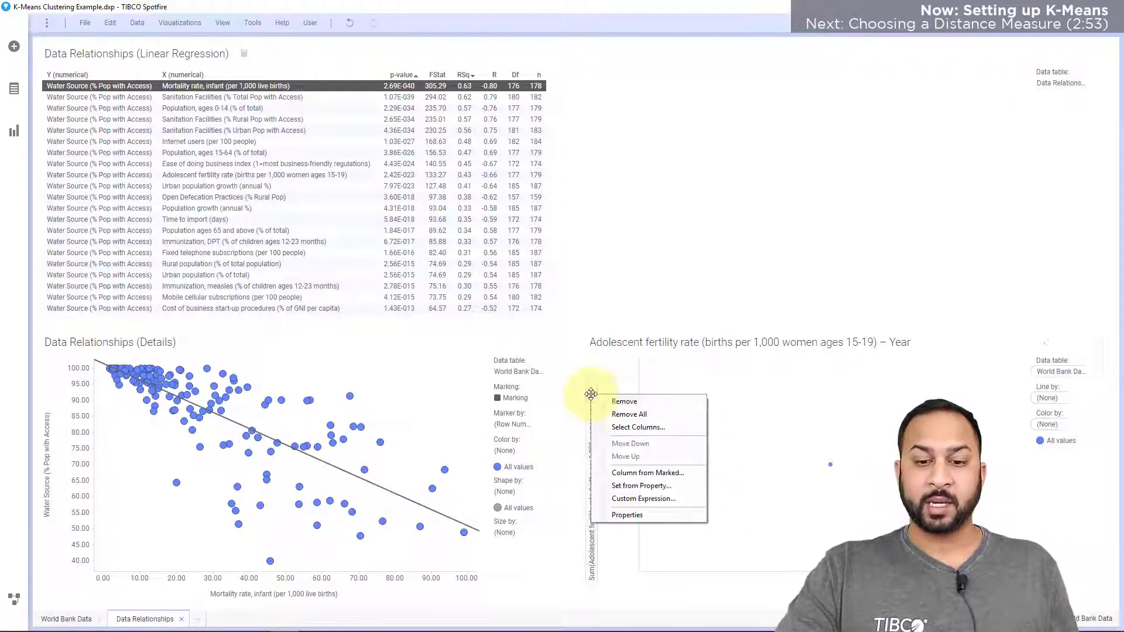
left_click(627, 427)
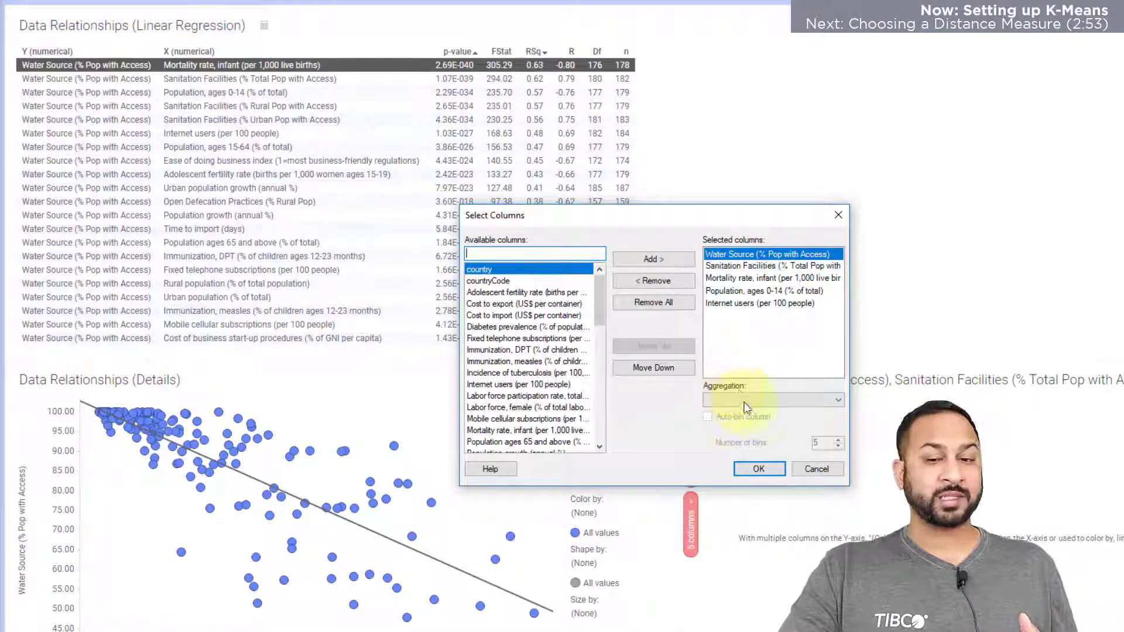
left_click(753, 468)
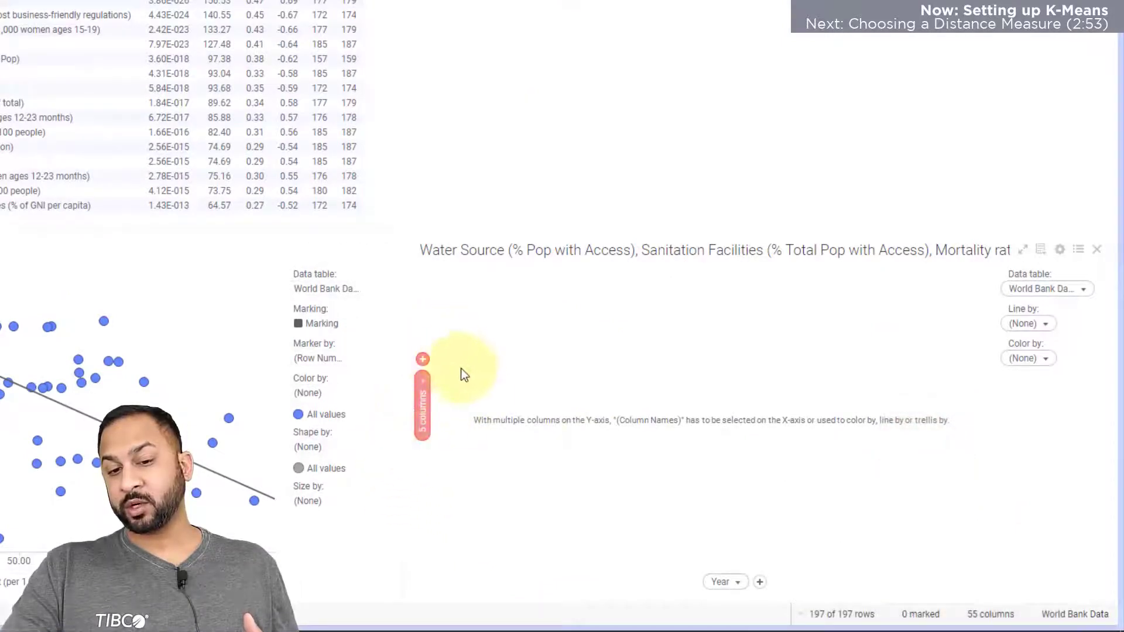
- Set the line chart's X-axis to (Column Names) and draw one line by country
left_click(726, 581)
left_click_drag(873, 485, 873, 374)
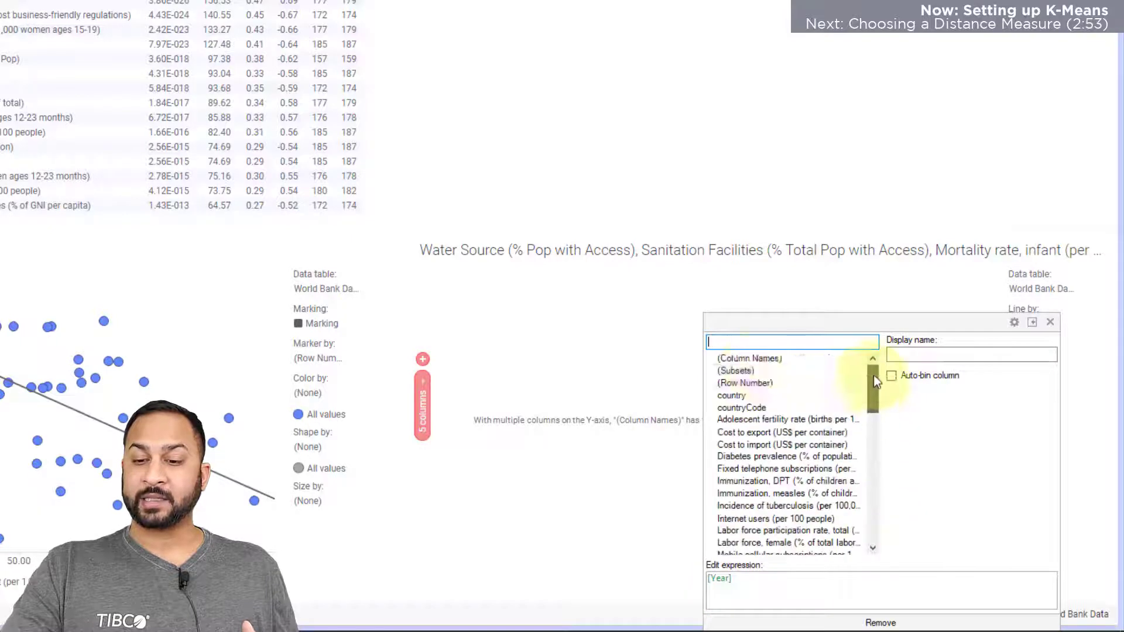
left_click(751, 356)
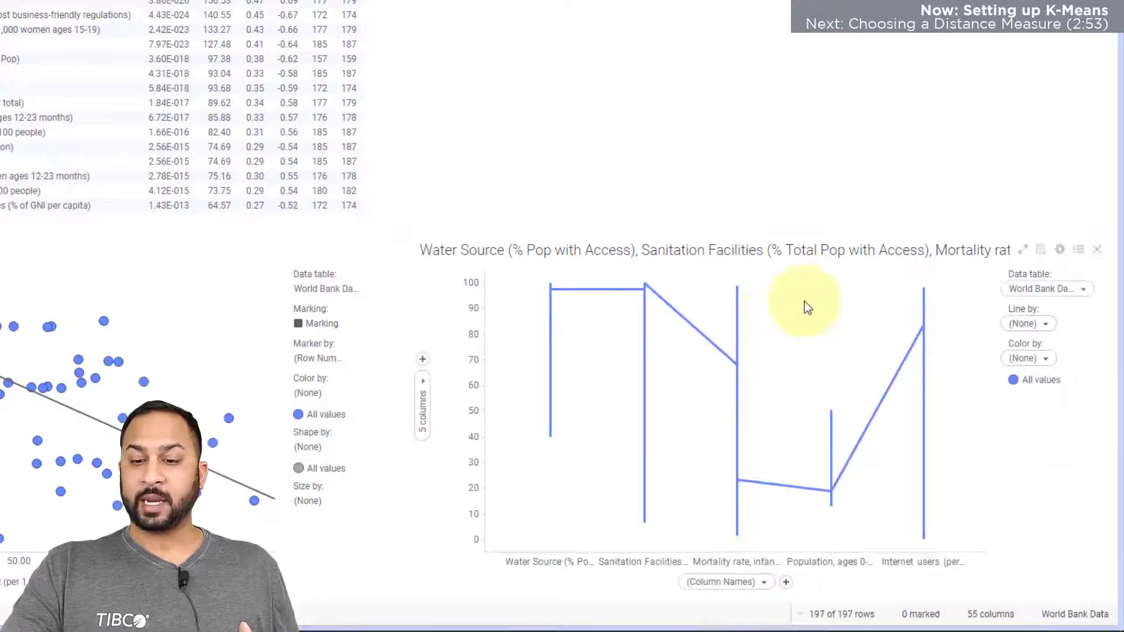
left_click(1024, 323)
left_click(795, 395)
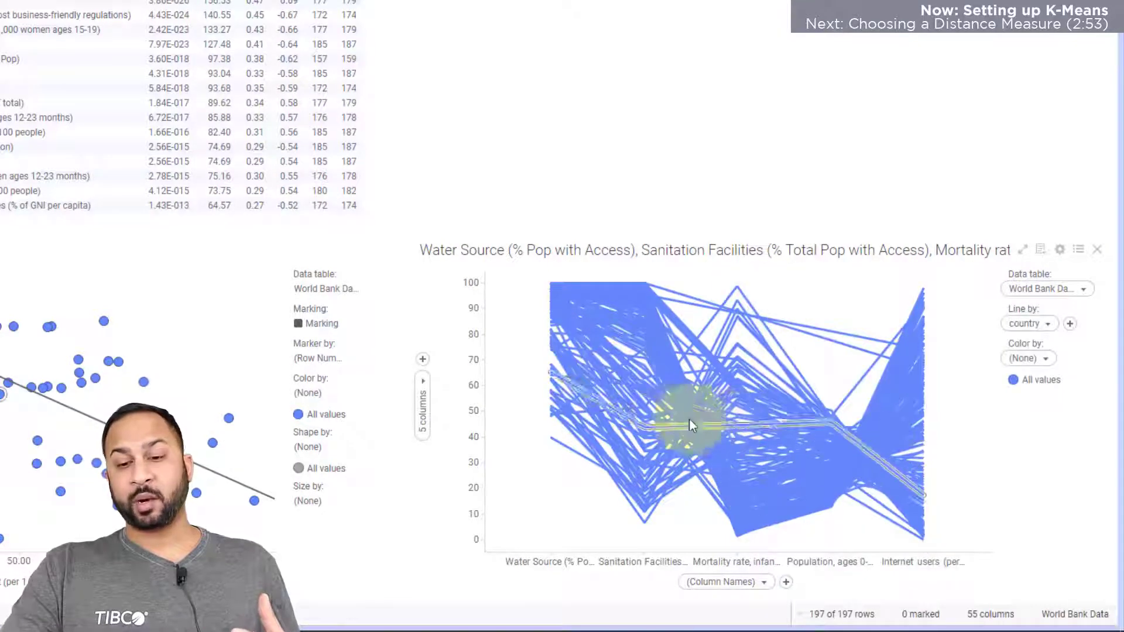
- Mark a single country's line in the line chart to inspect its profile, and clear the marking
left_click(655, 411)
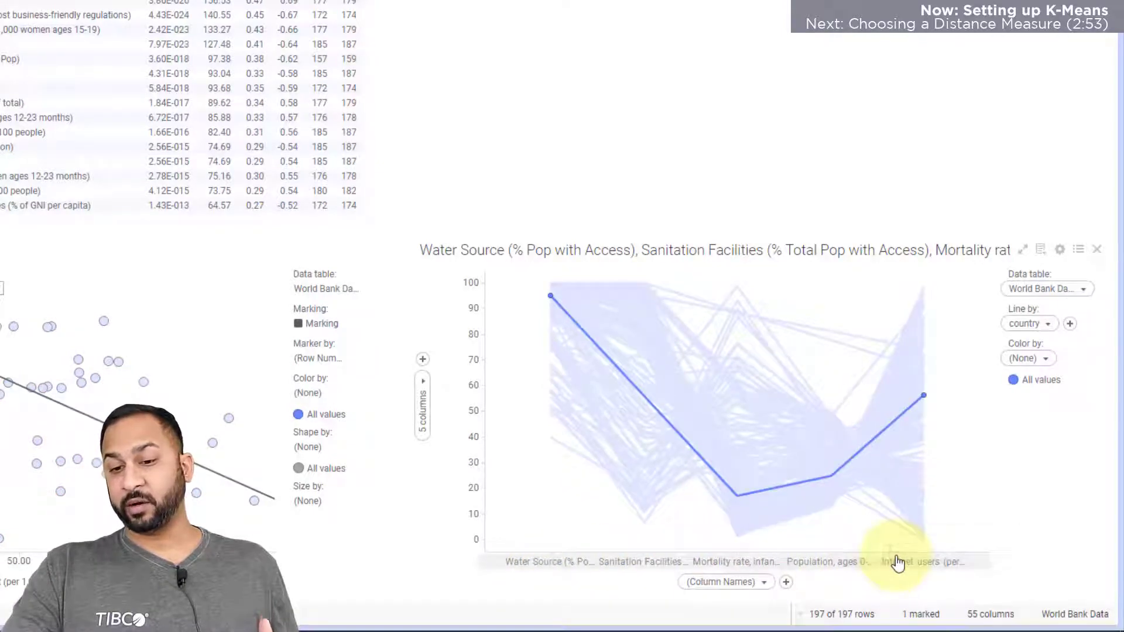
left_click(814, 308)
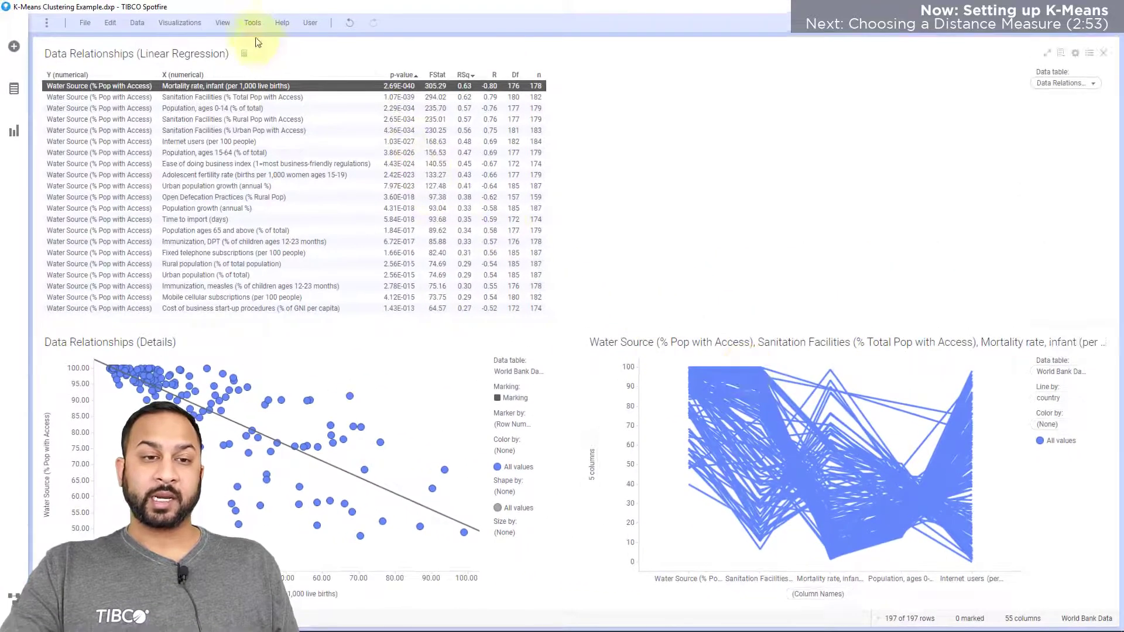
left_click(252, 23)
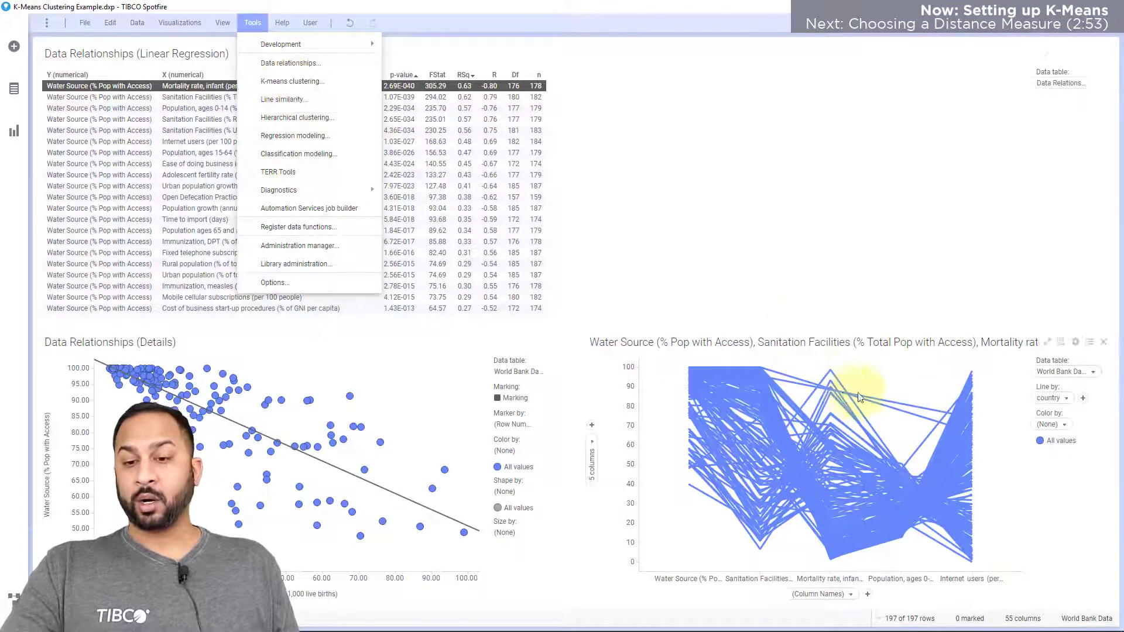
left_click(891, 390)
- Run K-means clustering on the line chart using Euclidean distance and at most 5 clusters, creating a new K-means Clustering result column
right_click(894, 390)
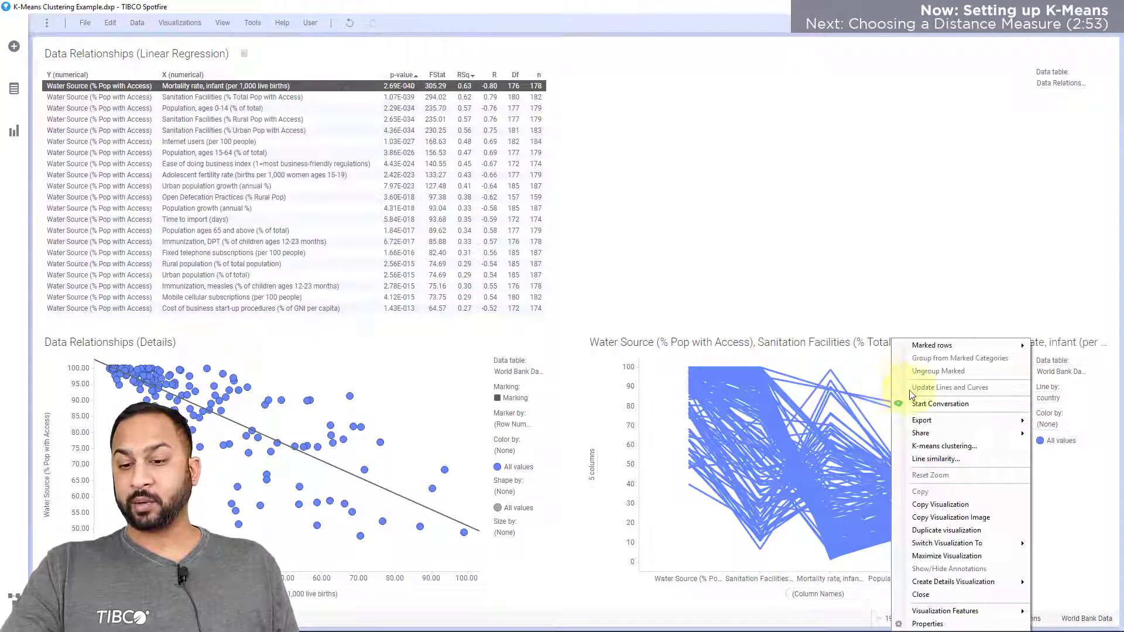
left_click(944, 447)
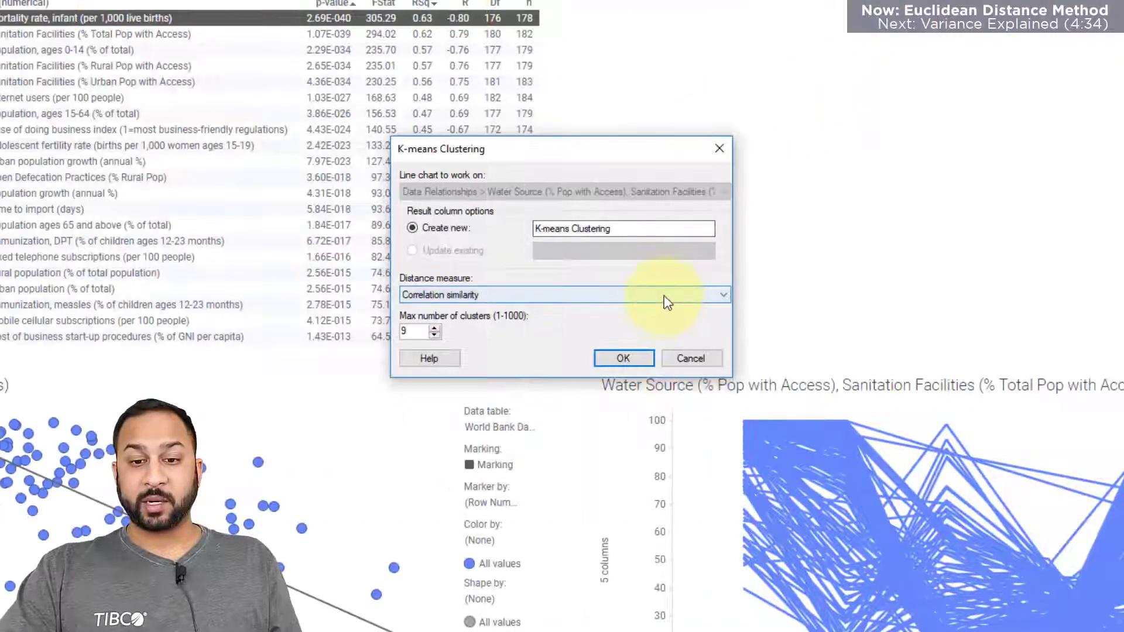
left_click(664, 295)
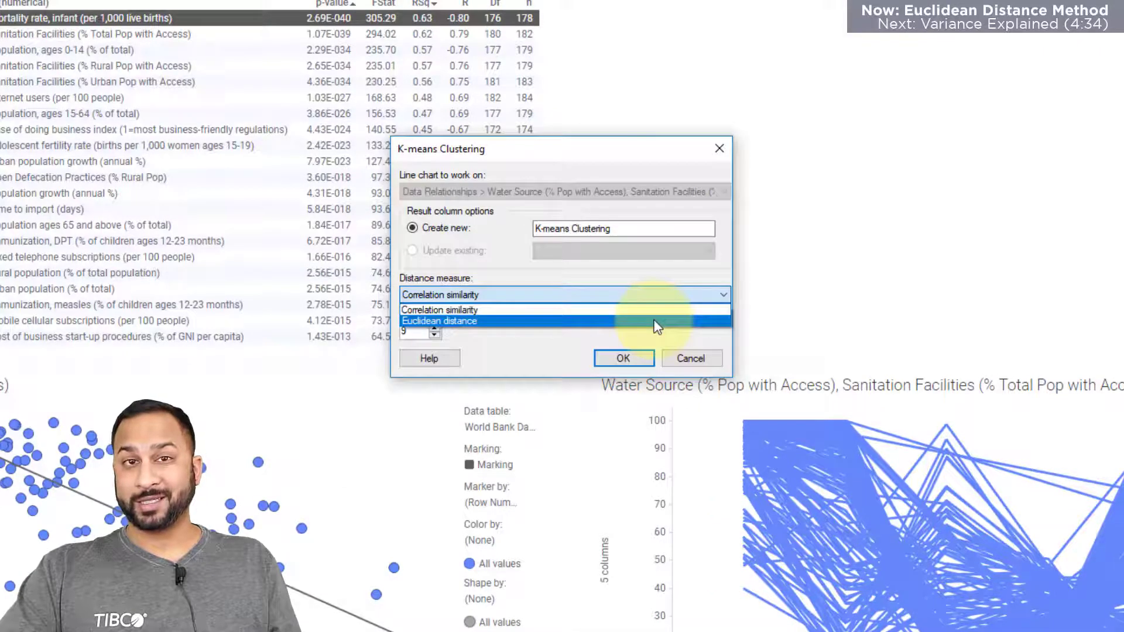
left_click(654, 320)
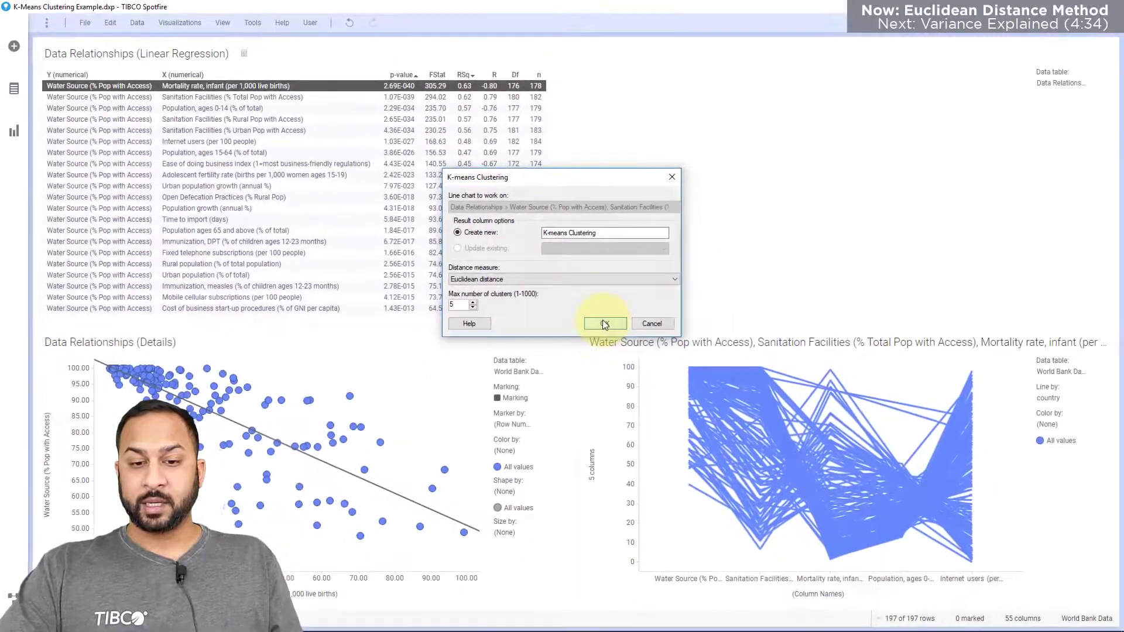
left_click(623, 358)
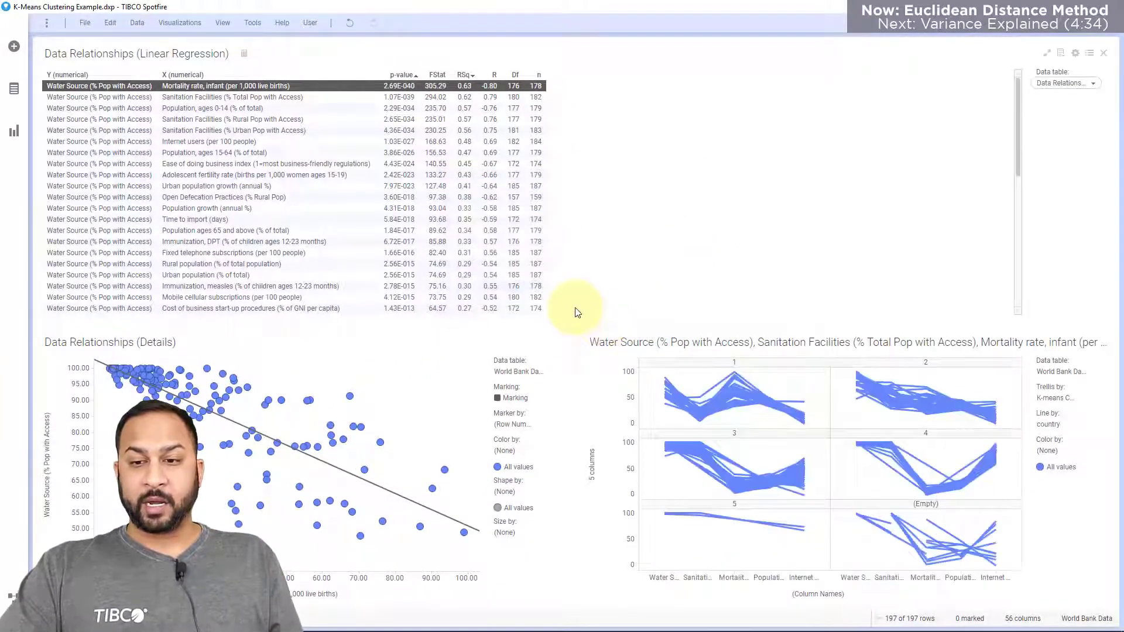
- Add a map chart and color it, the line chart and the details scatter plot by the K-means Clustering column
left_click(12, 133)
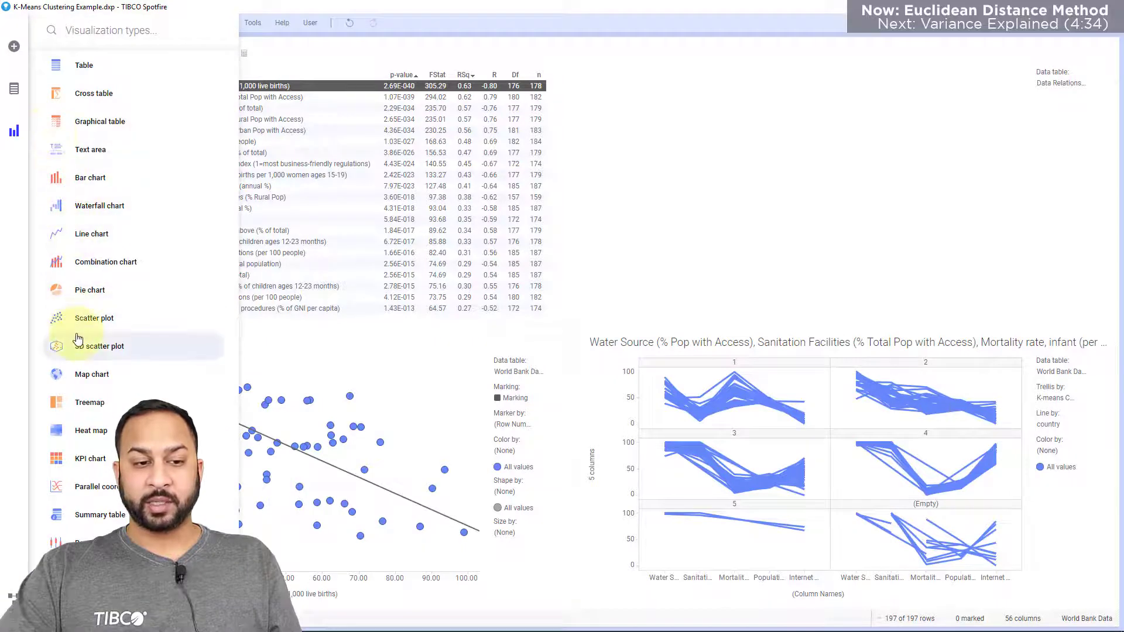
left_click(65, 375)
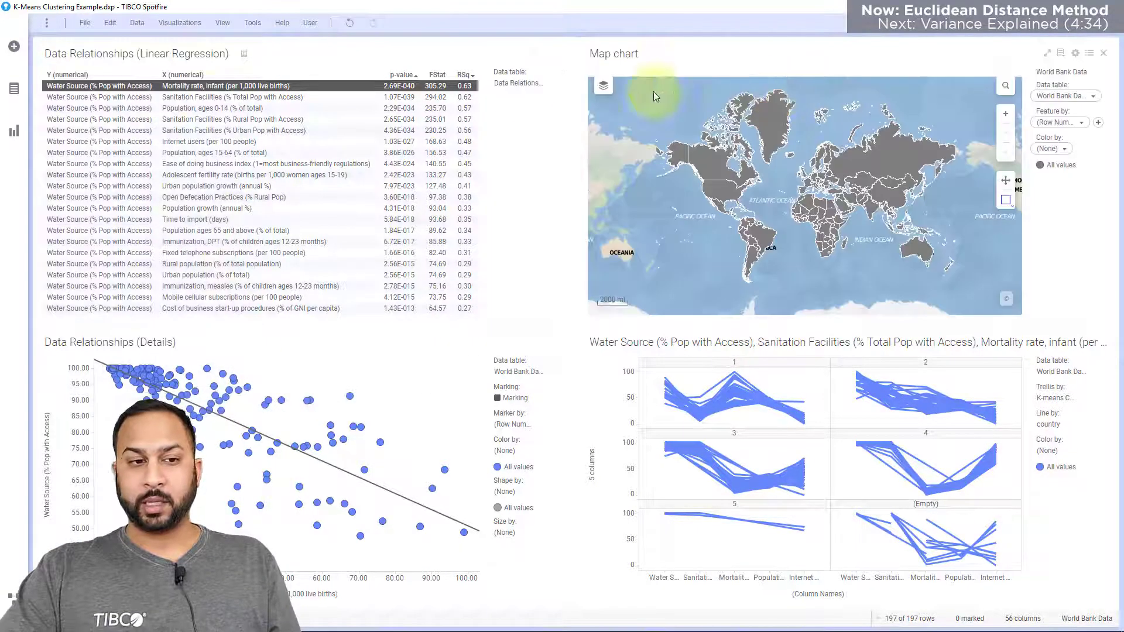
left_click(14, 88)
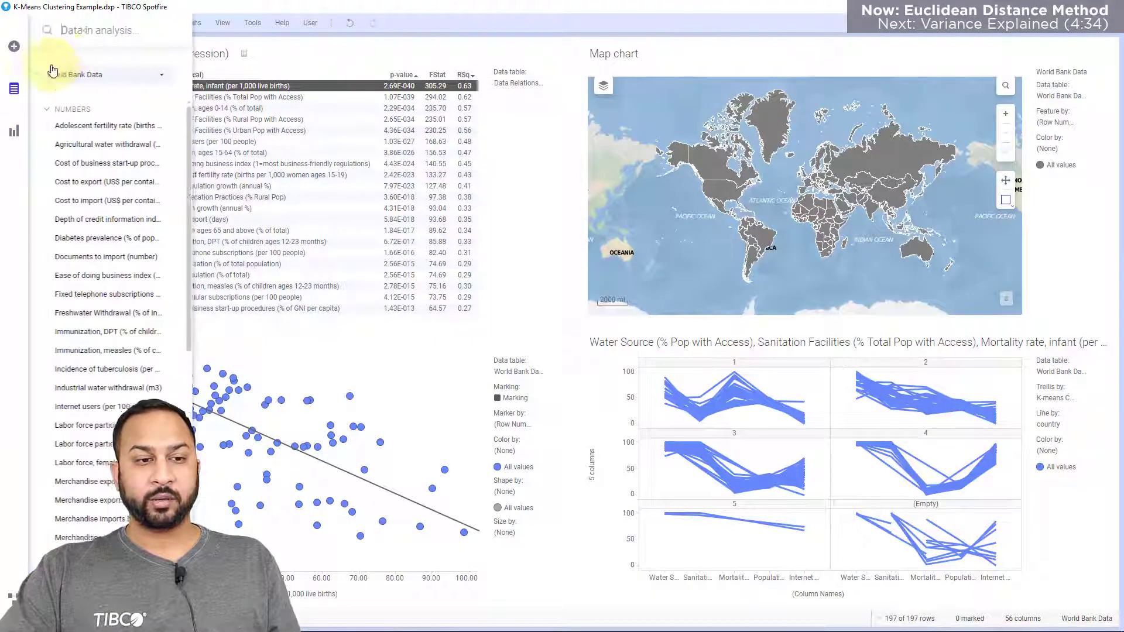
left_click(82, 33)
type("k-")
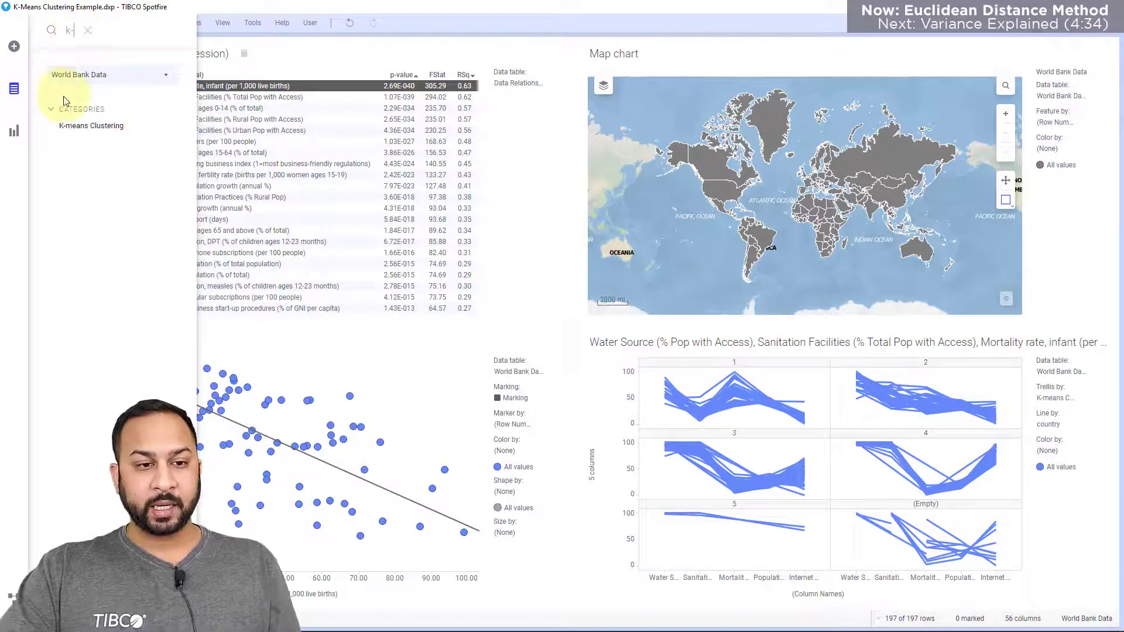
left_click_drag(67, 127, 767, 185)
left_click_drag(96, 126, 802, 476)
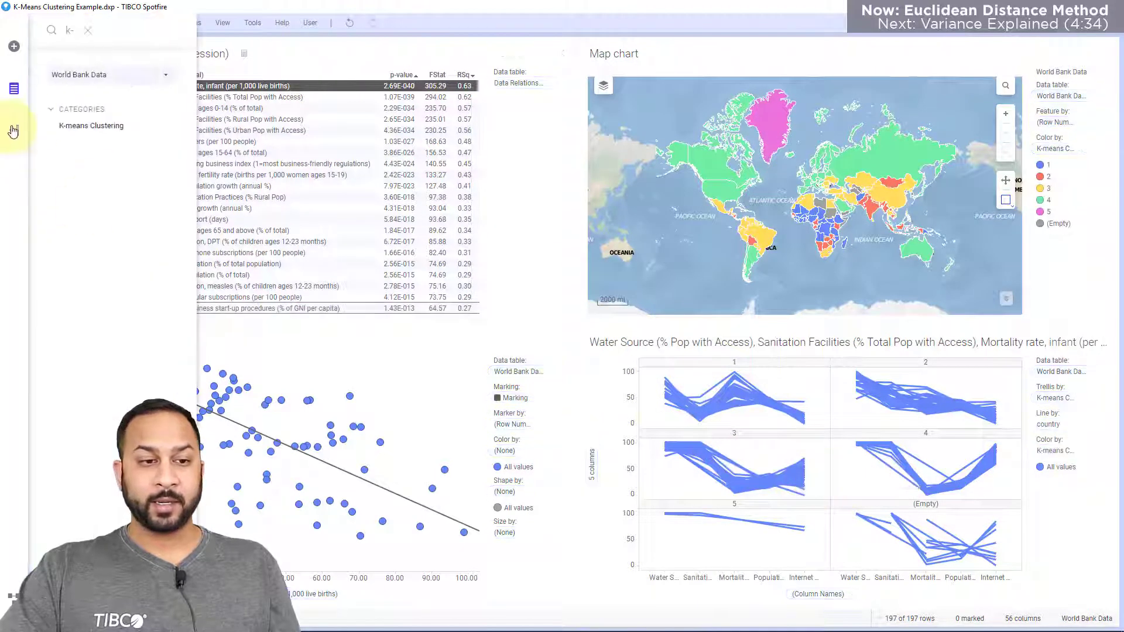
left_click_drag(75, 125, 233, 472)
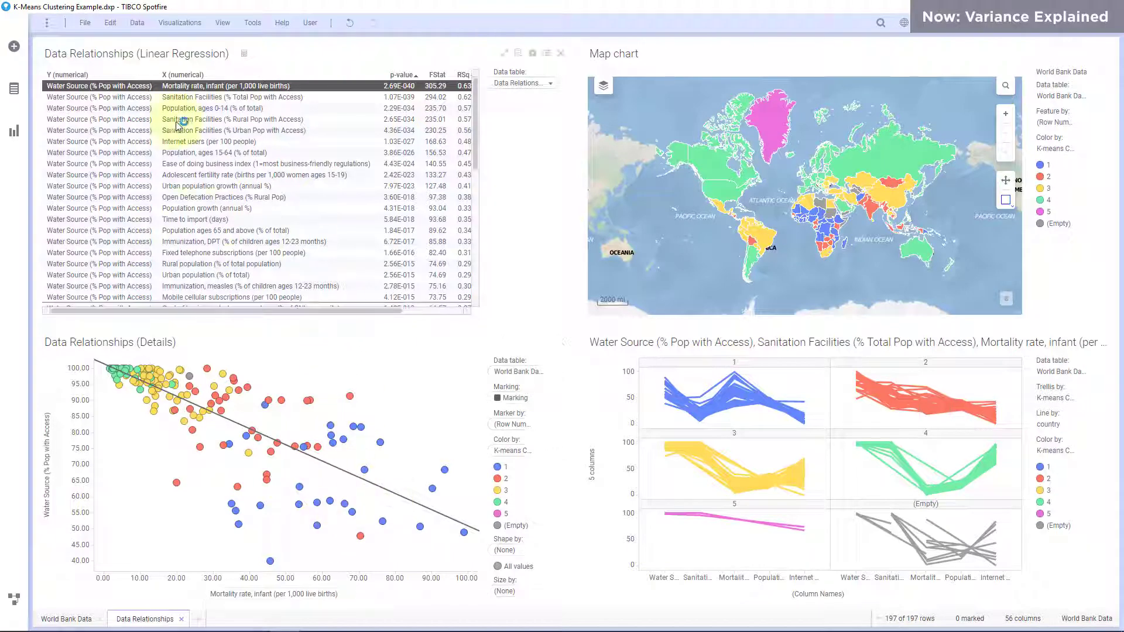
- Examine the colored clusters in the details scatter plot for the highest-ranked relationships, from Sanitation Facilities (% Total Pop with Access) to Population, ages 15-64
left_click(176, 95)
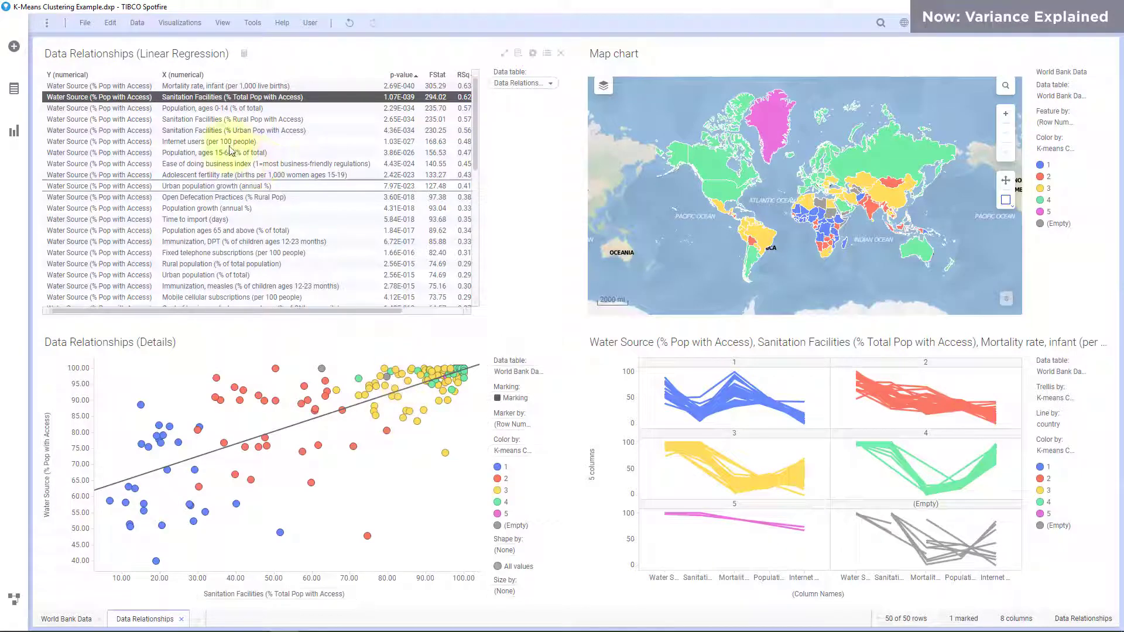
left_click(214, 109)
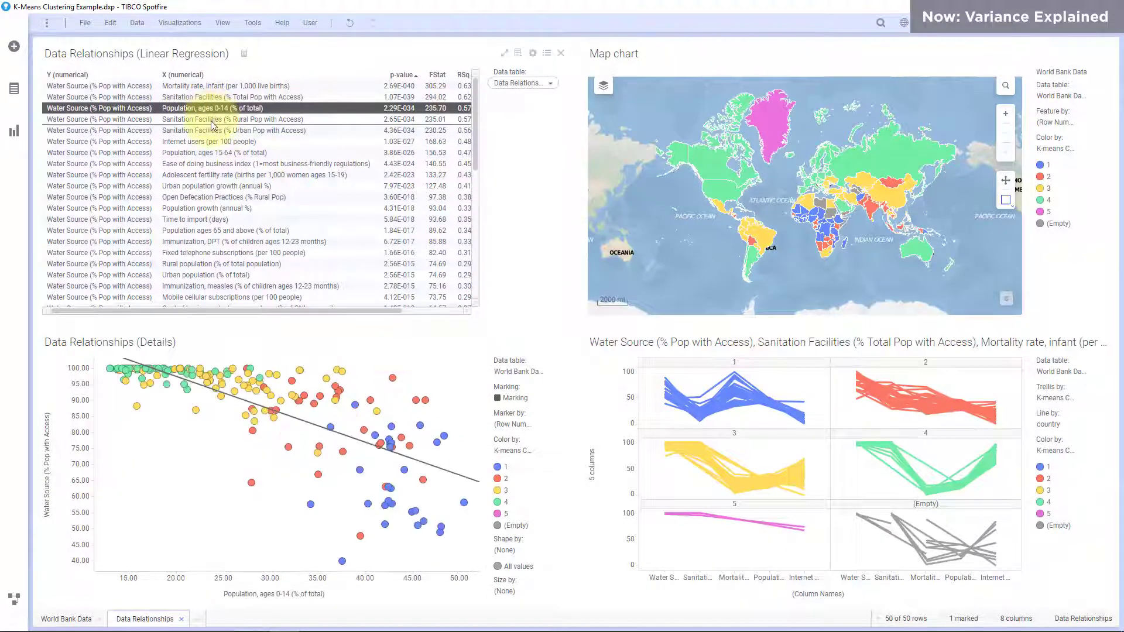
left_click(213, 120)
left_click(213, 131)
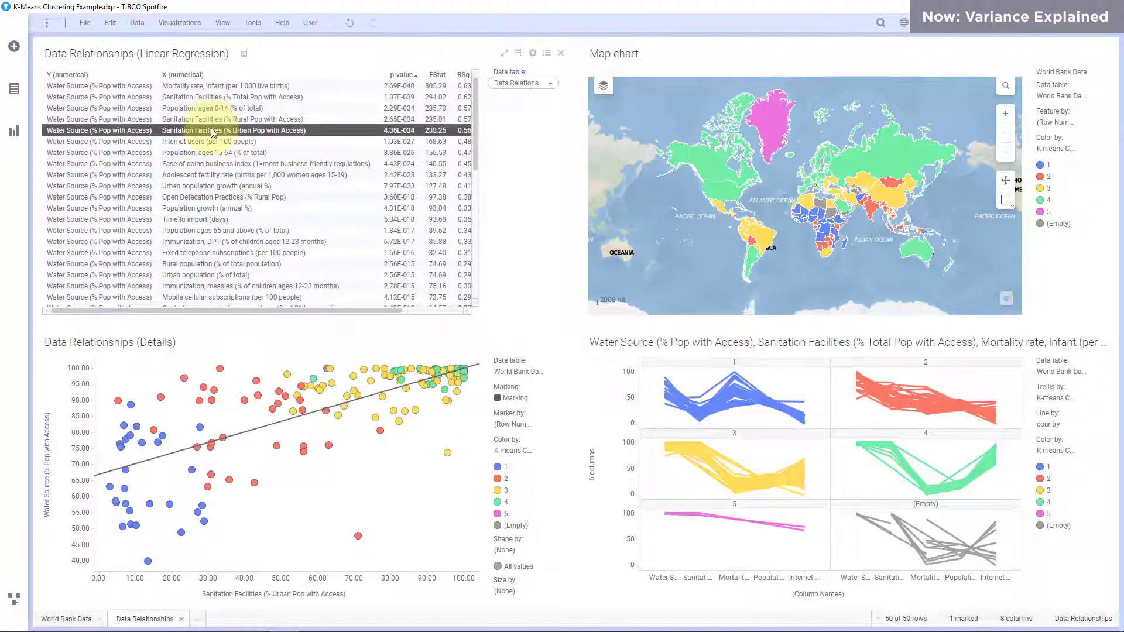
left_click(212, 144)
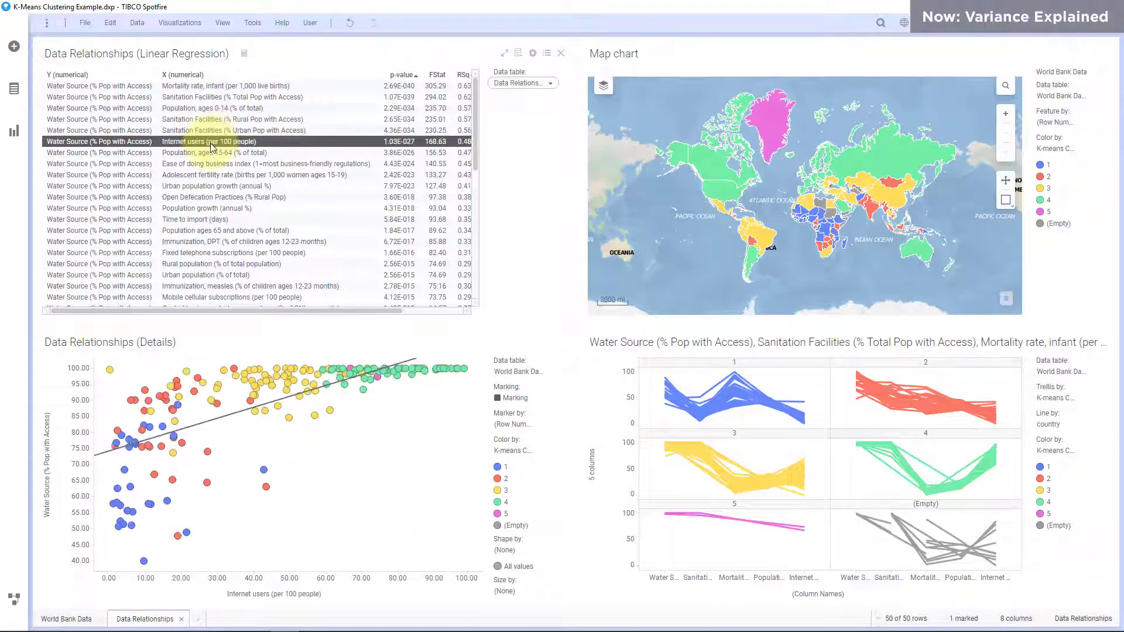
left_click(209, 153)
- Examine the clusters for low-ranked relationships: Time required to enforce a contract, Population, female, and Time required to build a warehouse
scroll(240, 199, "down", 10)
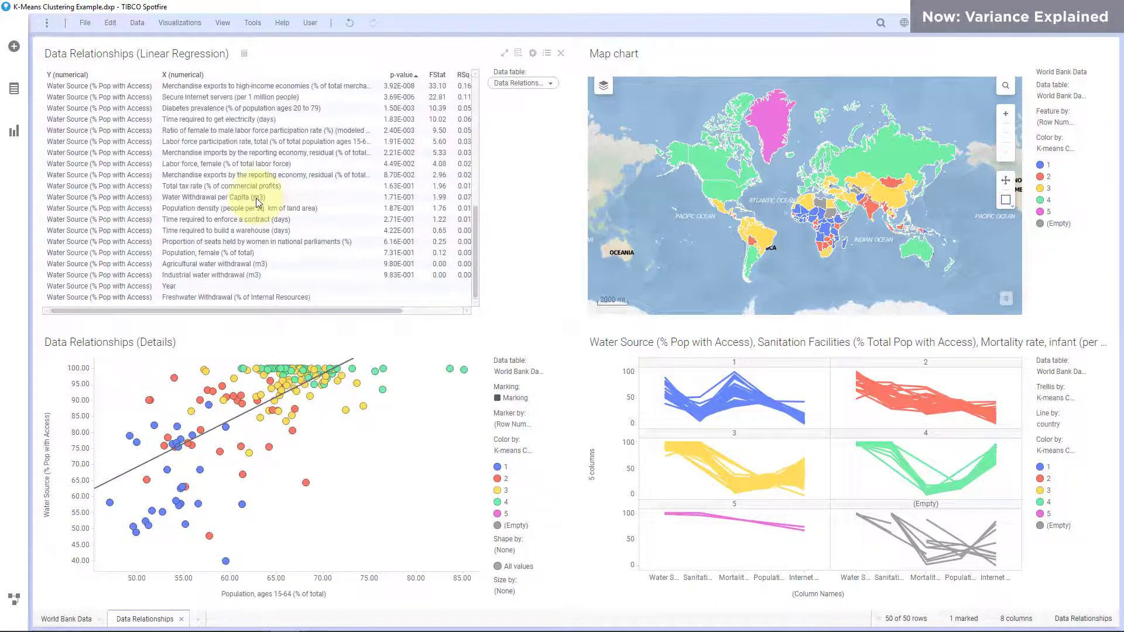
left_click(240, 220)
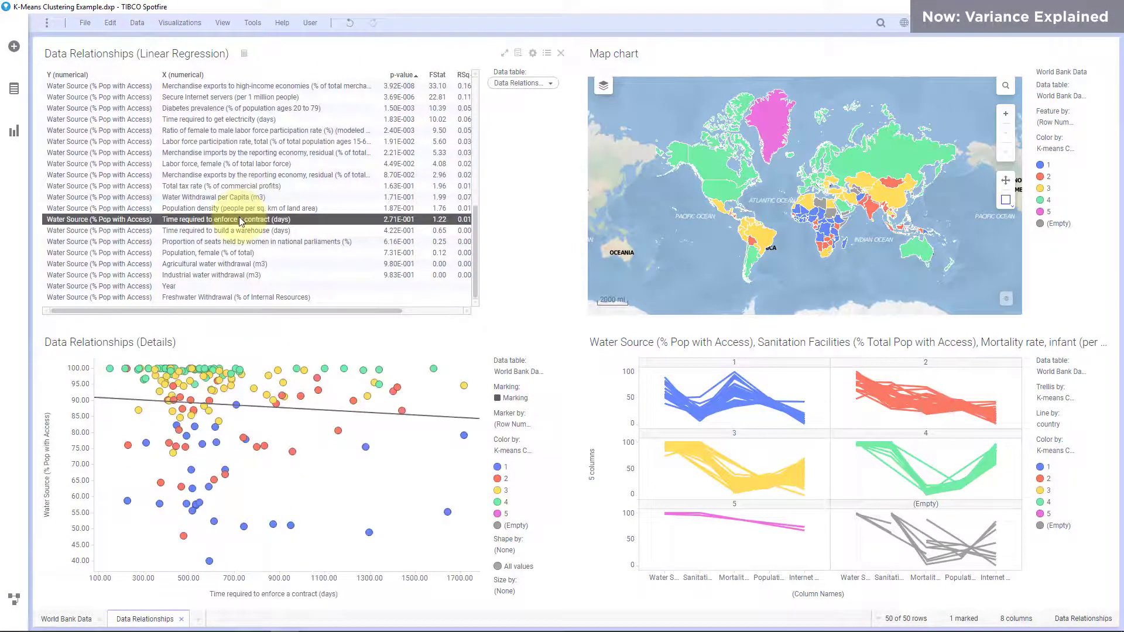
left_click(249, 254)
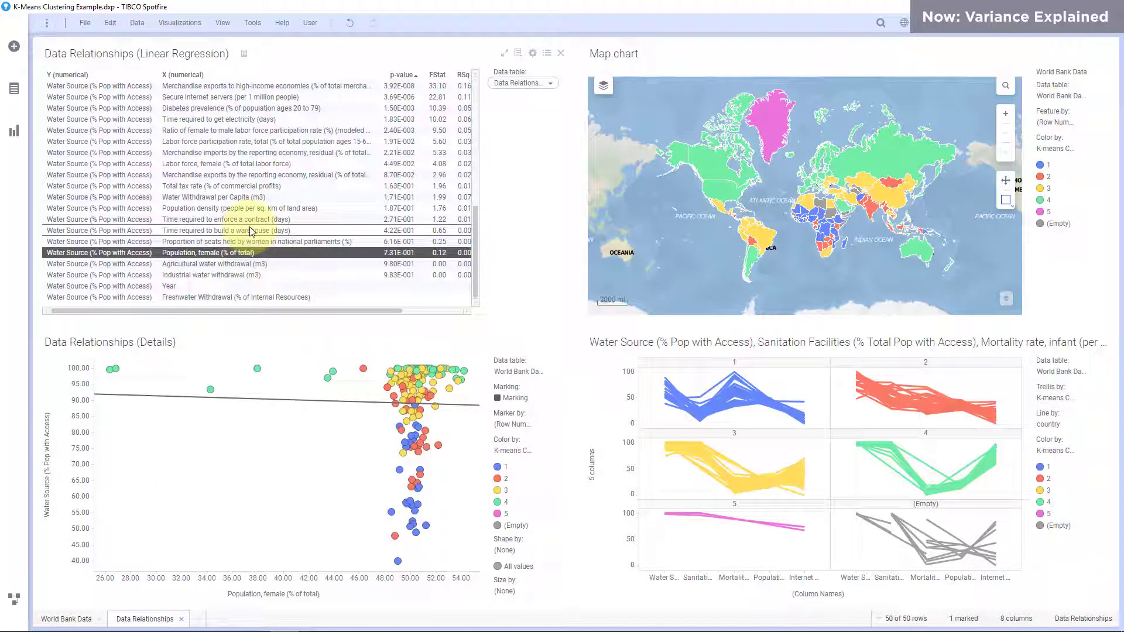
left_click(250, 230)
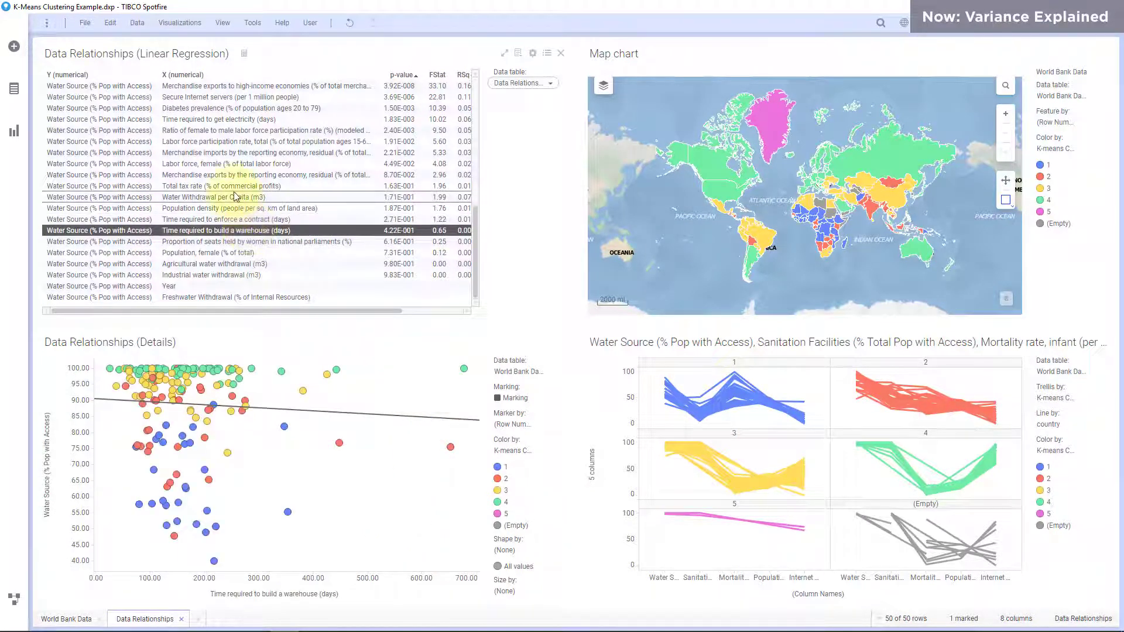